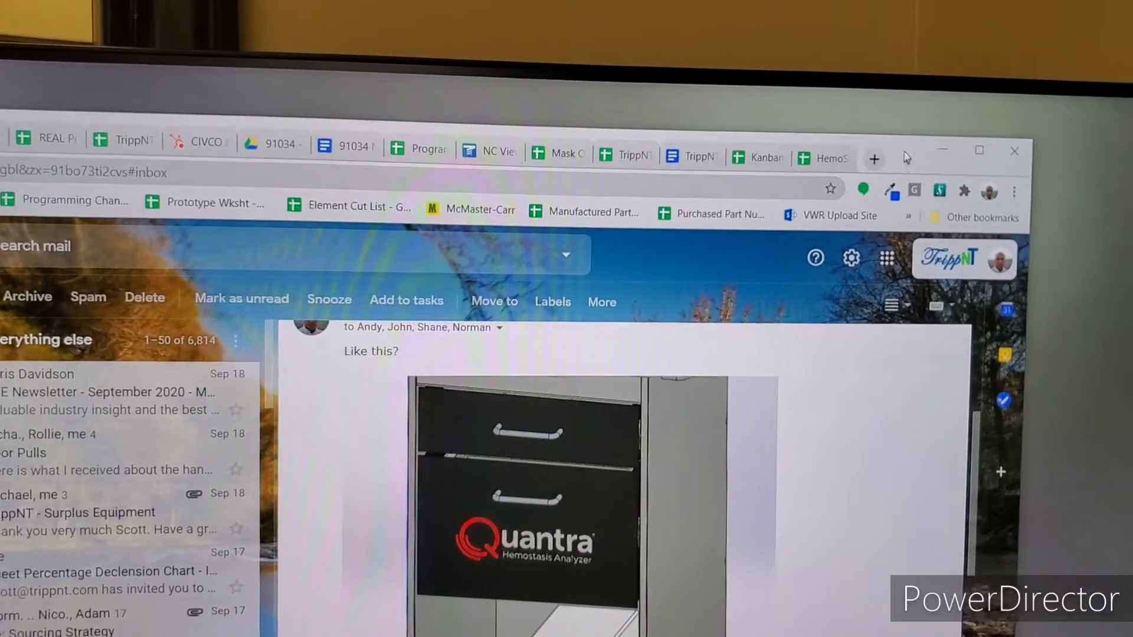
# Maximize and restore the browser, then snap the HemoSonics - Quantra sheet to the right half.
pyautogui.doubleClick(907, 159)
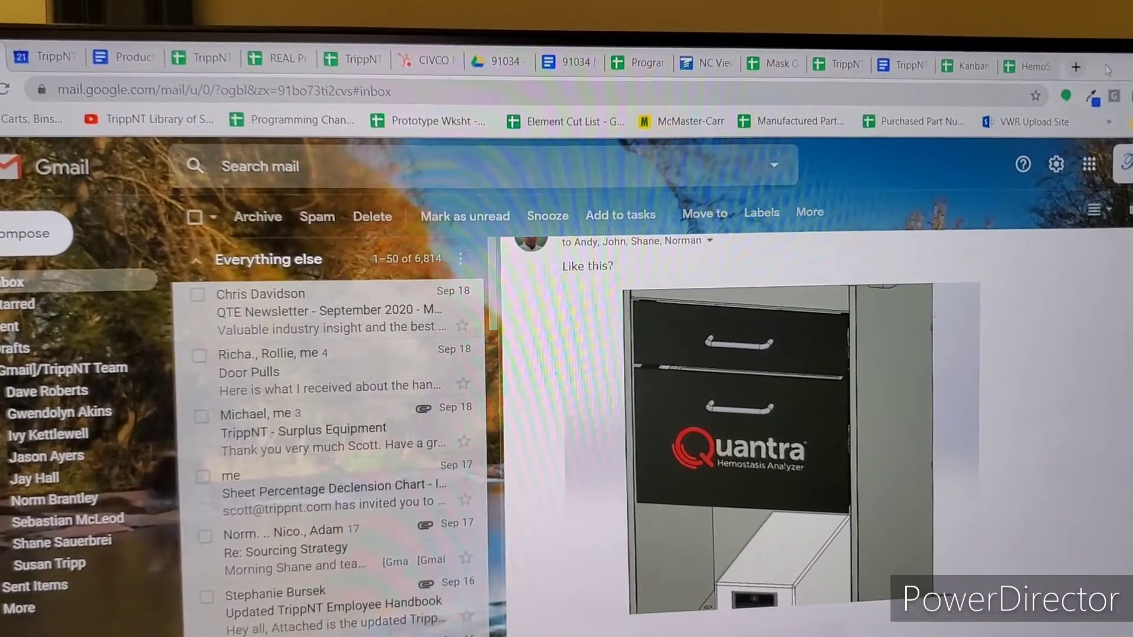
pyautogui.doubleClick(872, 75)
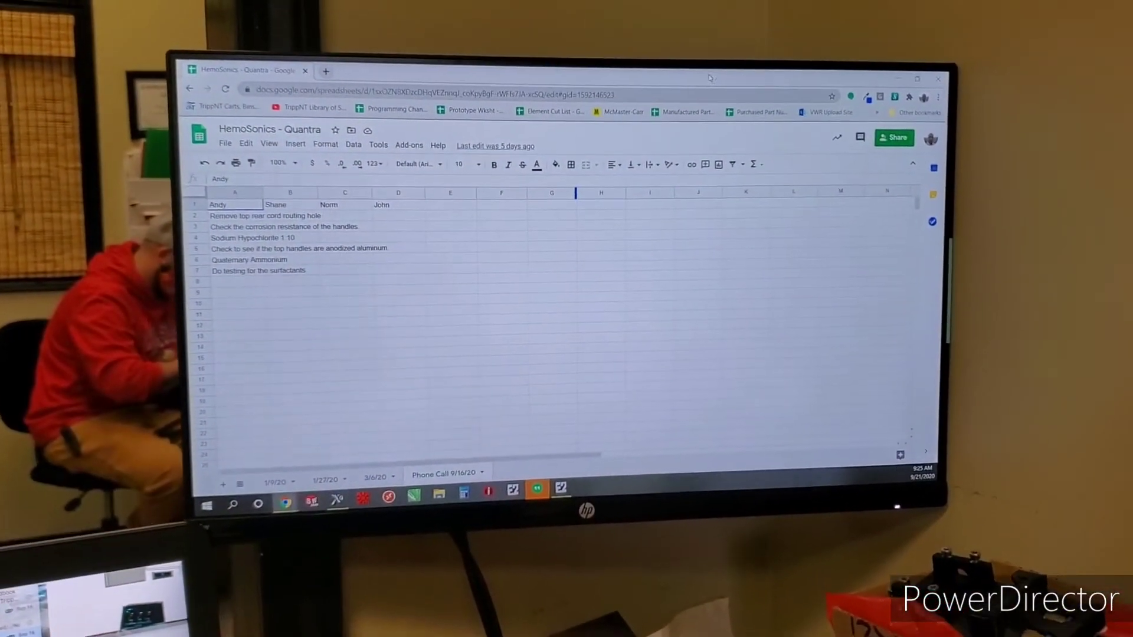
pyautogui.moveTo(707, 78)
pyautogui.mouseDown()
pyautogui.moveTo(851, 237)
pyautogui.moveTo(925, 266)
pyautogui.mouseUp()
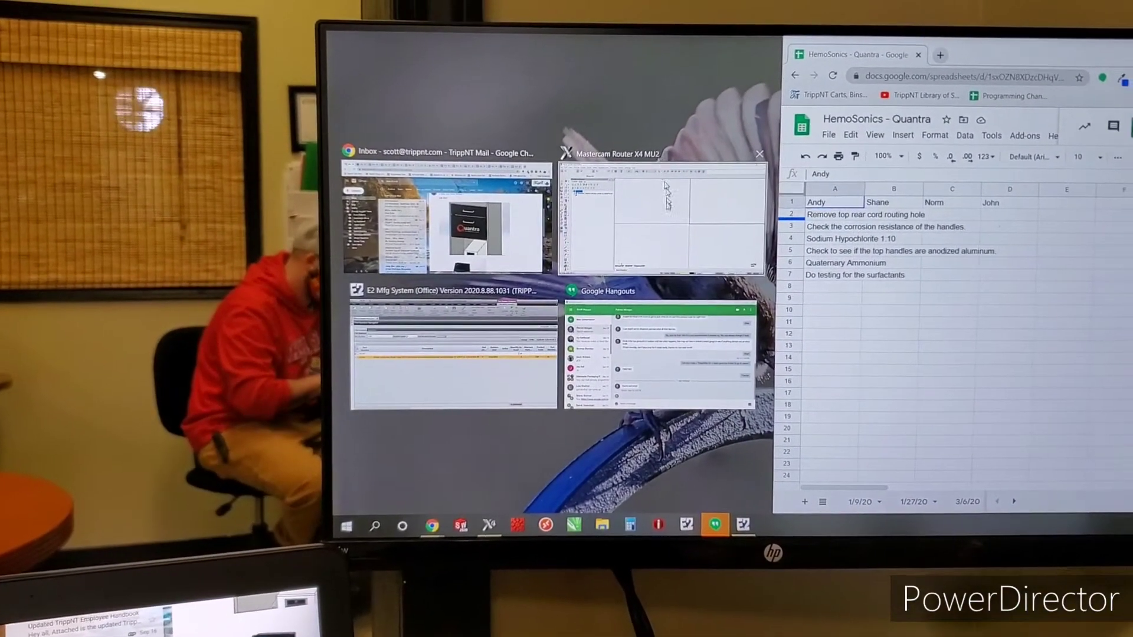
# Pick a Snap Assist window, which brings Mastercam Router X4 onto the laptop screen.
pyautogui.click(682, 135)
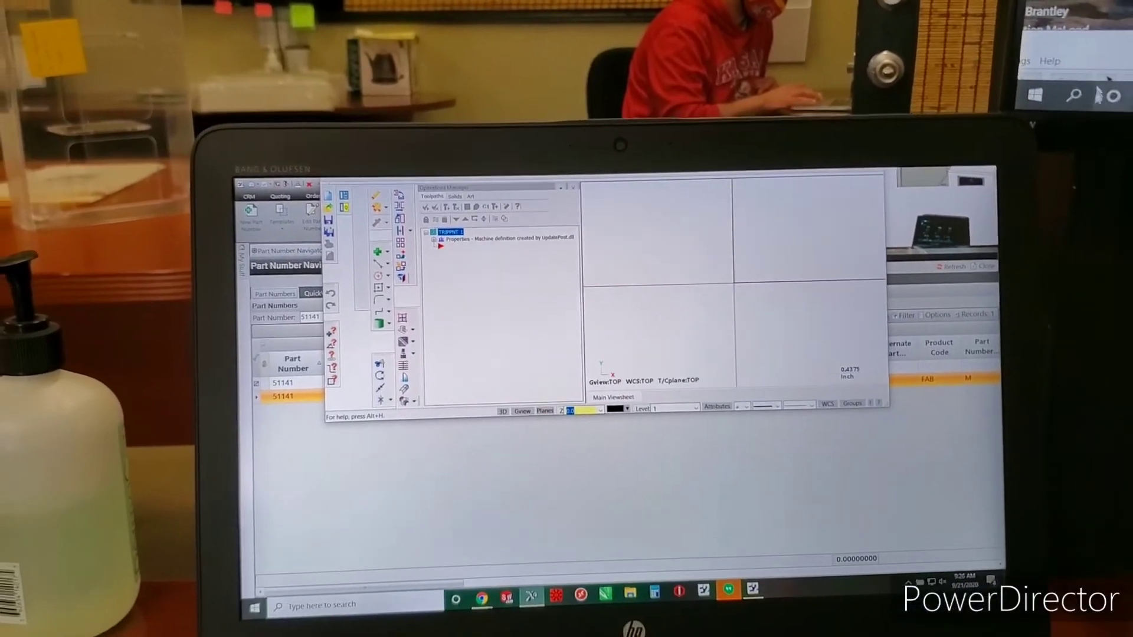
# Move Mastercam Router X4 down to reveal its title bar and maximize it.
pyautogui.moveTo(620, 142); pyautogui.dragTo(619, 209)
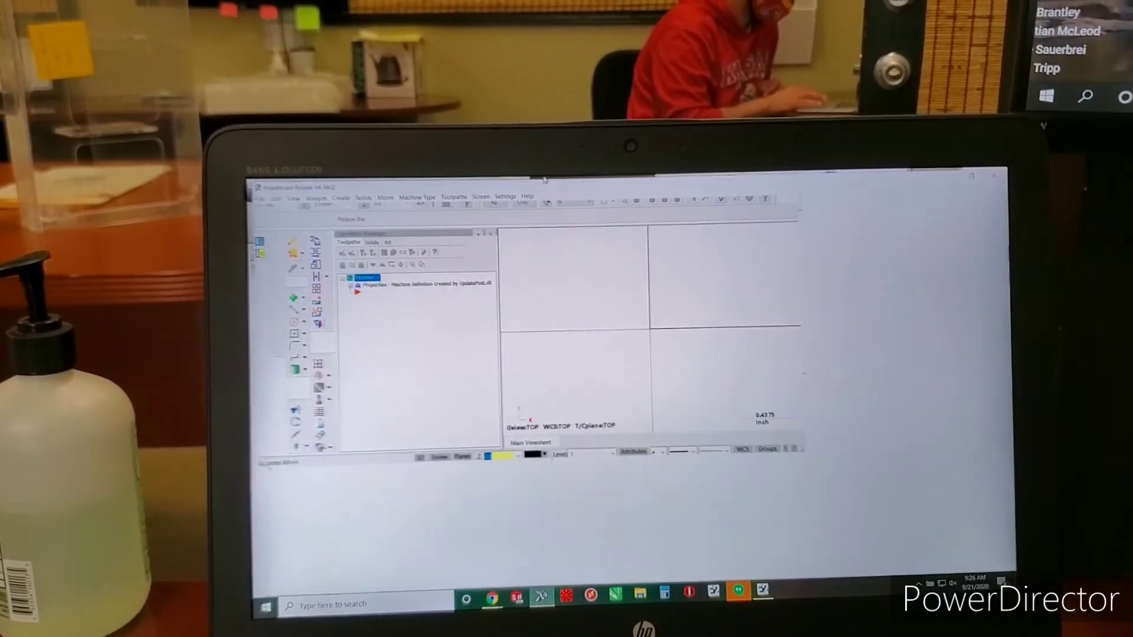
pyautogui.doubleClick(544, 180)
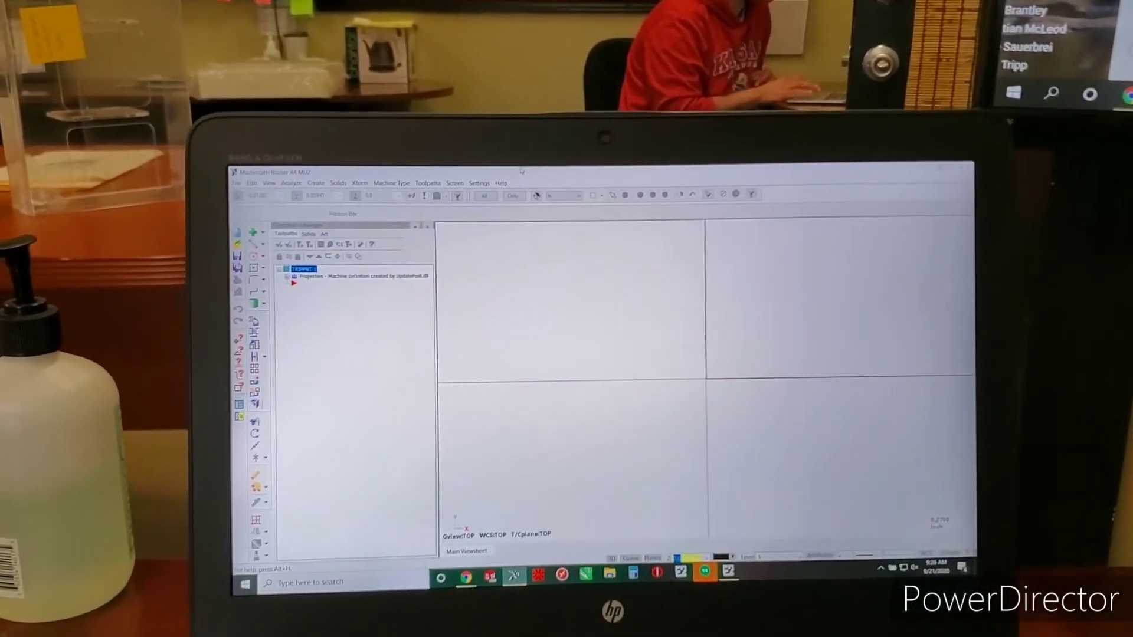